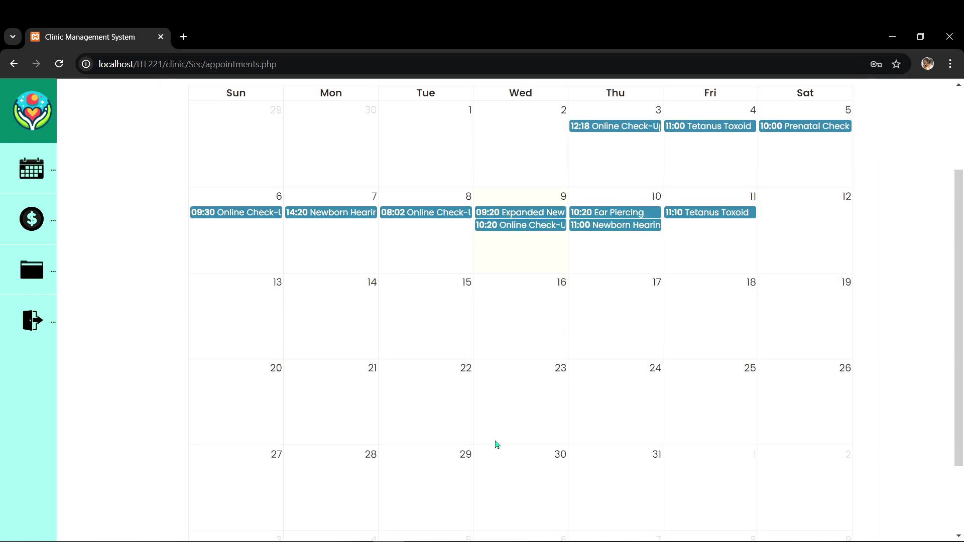
# - Reload the All Appointments page and review the refreshed October 2024 calendar
pyautogui.click(62, 65)
pyautogui.scroll(-2, 602, 422)
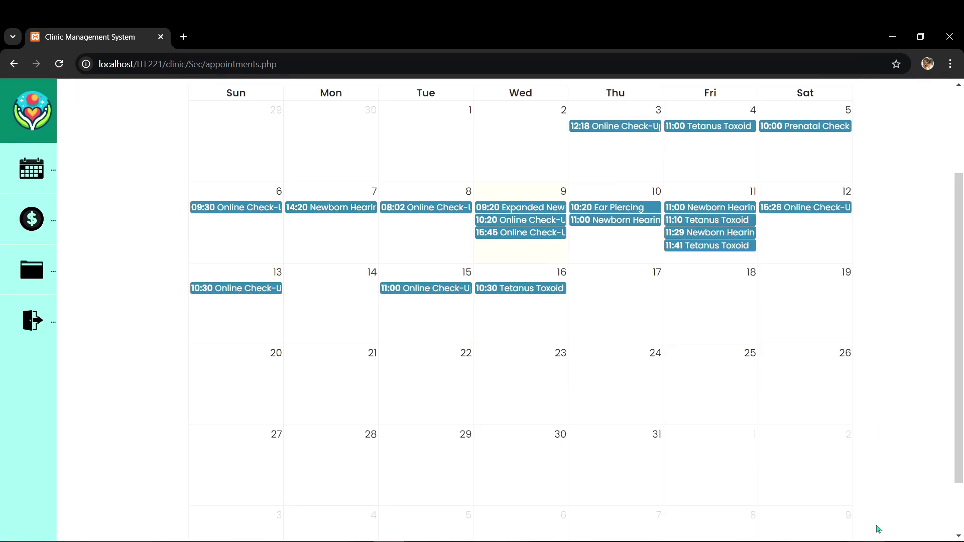
pyautogui.scroll(1, 703, 362)
pyautogui.scroll(1, 492, 211)
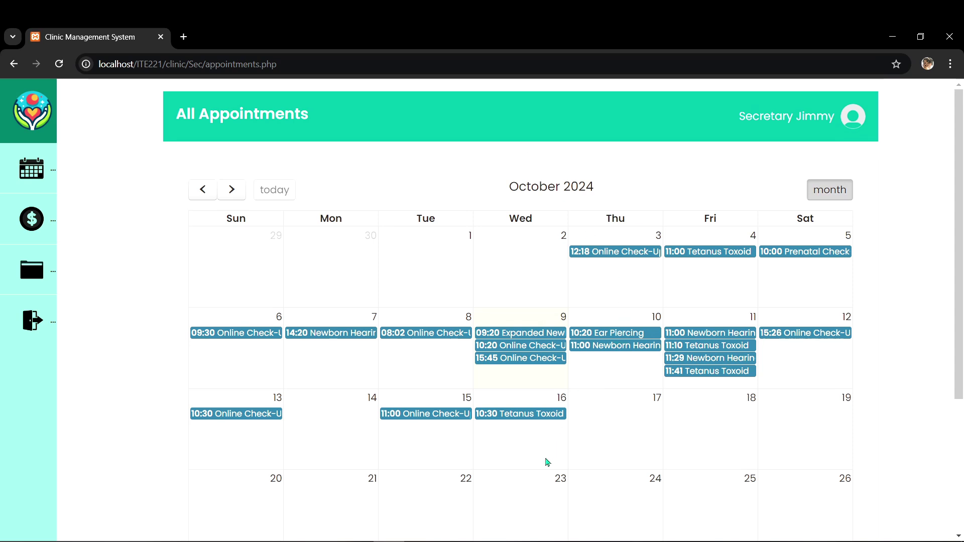
# - Approve the October 15, 11:00 Online Check-Up appointment and recheck its status in the appointment details
pyautogui.click(426, 415)
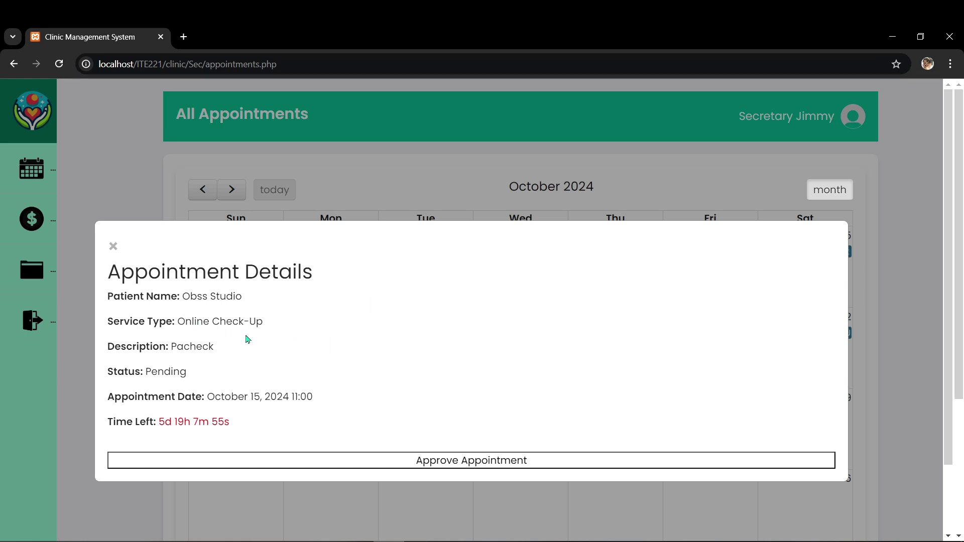
pyautogui.scroll(-1, 161, 366)
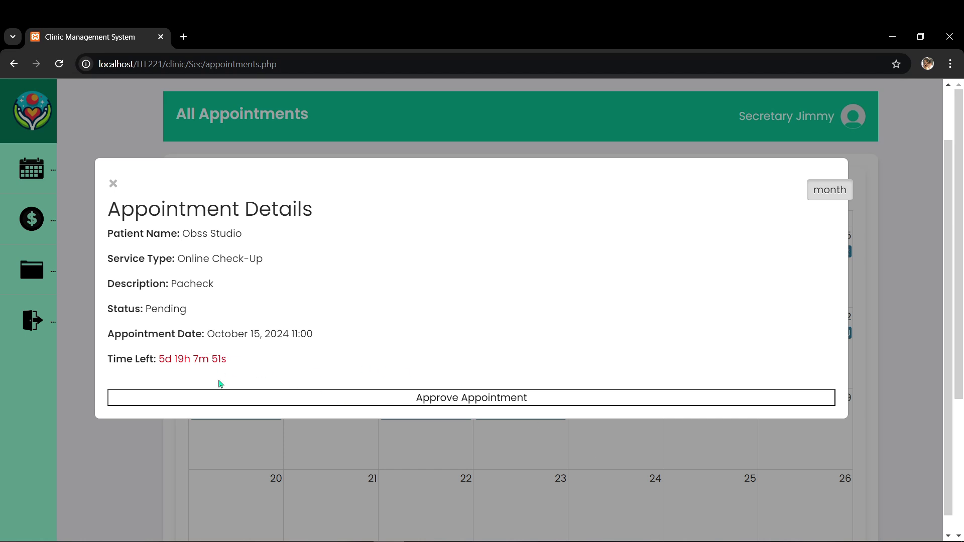
pyautogui.click(302, 400)
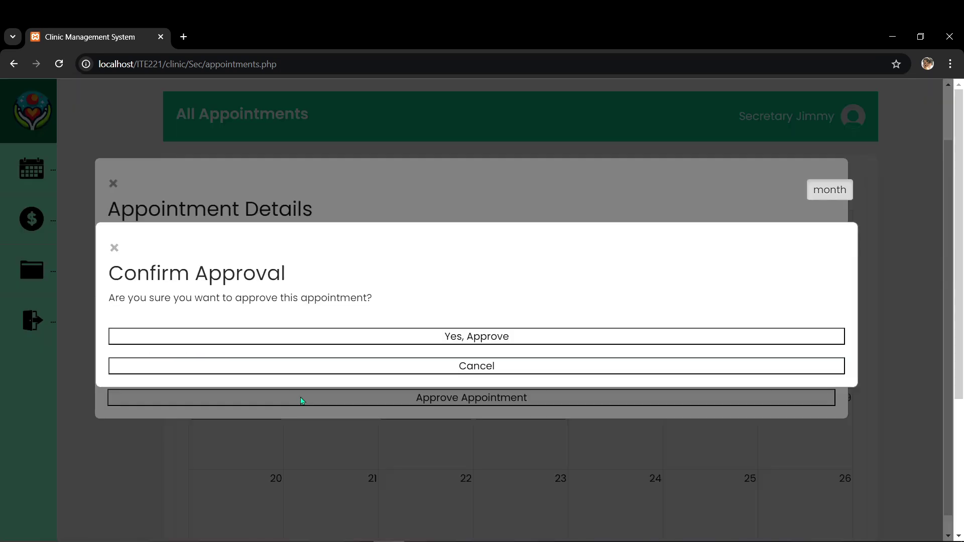
pyautogui.click(325, 337)
pyautogui.click(326, 336)
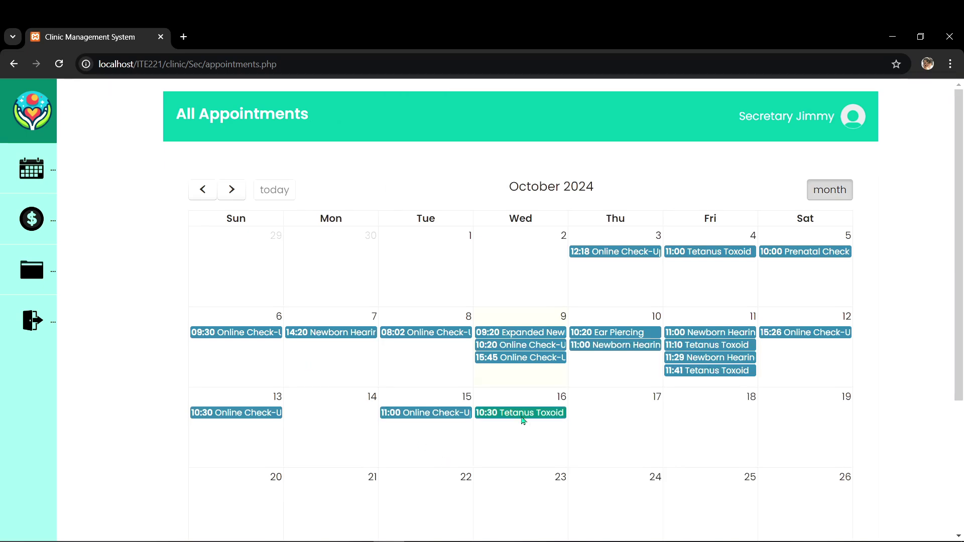
pyautogui.click(404, 417)
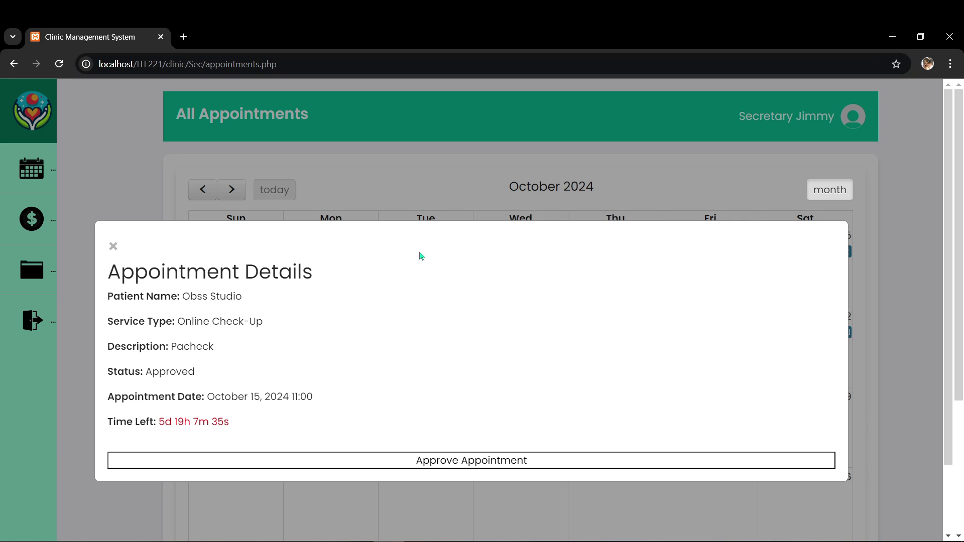
pyautogui.click(388, 200)
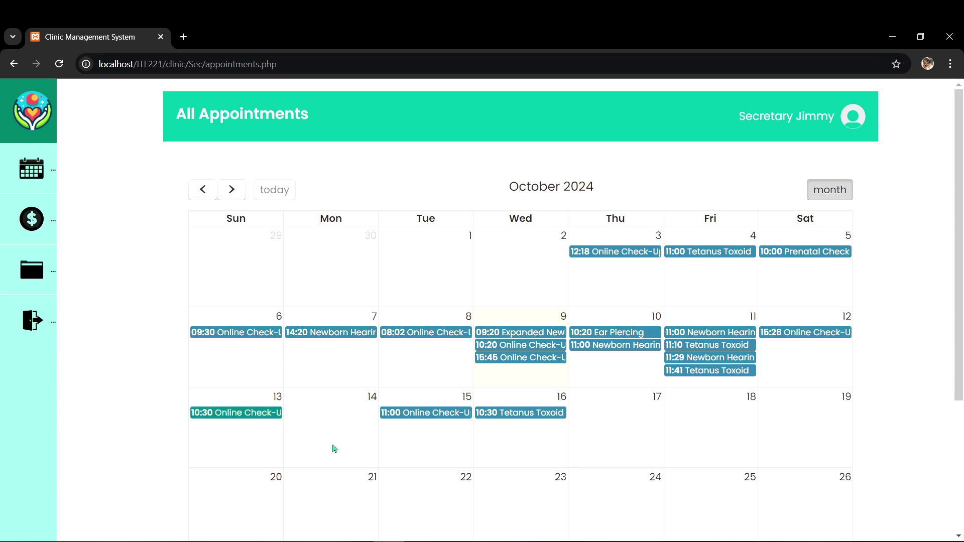
# - Load appointment 5, Online Check-Up, on the Transactions page and review its appointment and service details
pyautogui.click(11, 217)
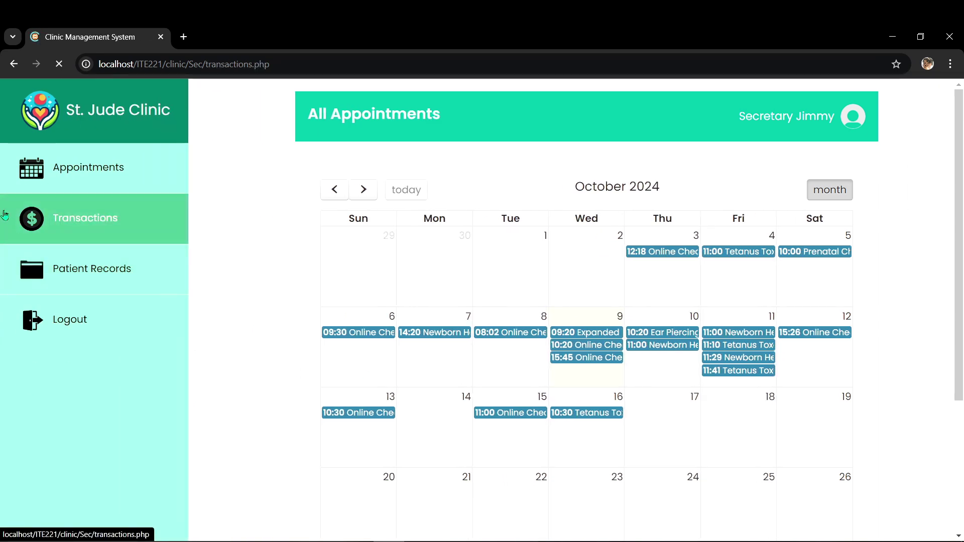
pyautogui.click(352, 171)
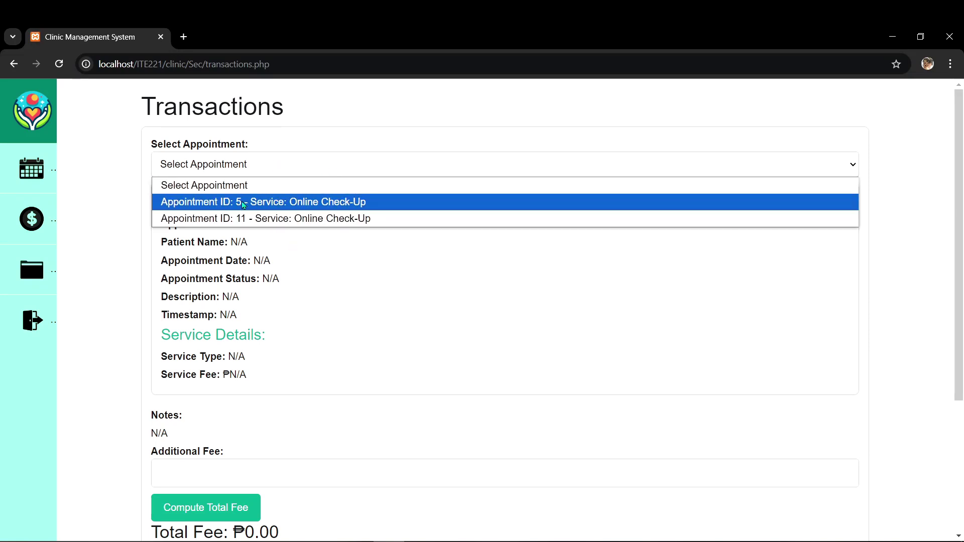
pyautogui.click(242, 202)
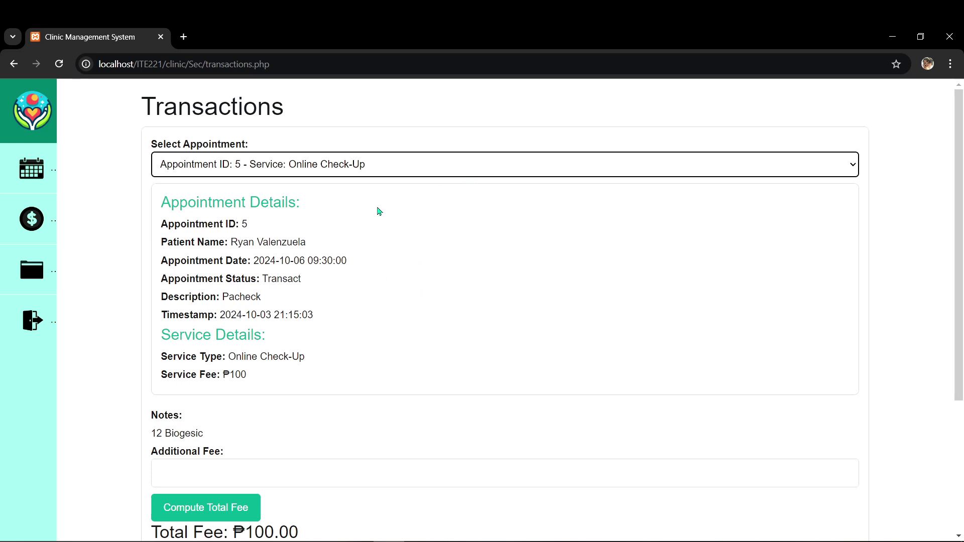
pyautogui.click(387, 167)
pyautogui.click(334, 308)
pyautogui.scroll(-2, 331, 309)
pyautogui.scroll(3, 330, 309)
pyautogui.scroll(-1, 291, 236)
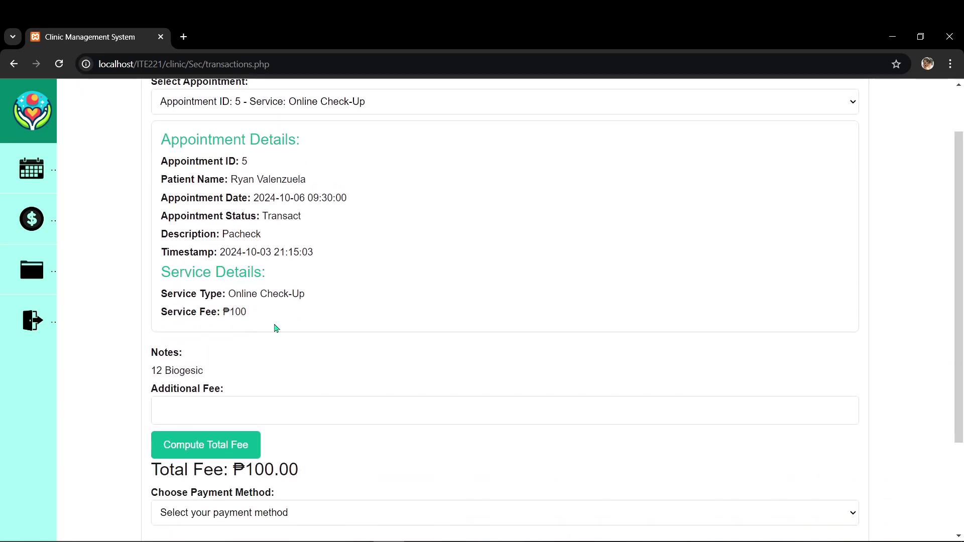
# - Set the additional fee to 120 and compute the total fee
pyautogui.scroll(-1, 286, 348)
pyautogui.click(293, 356)
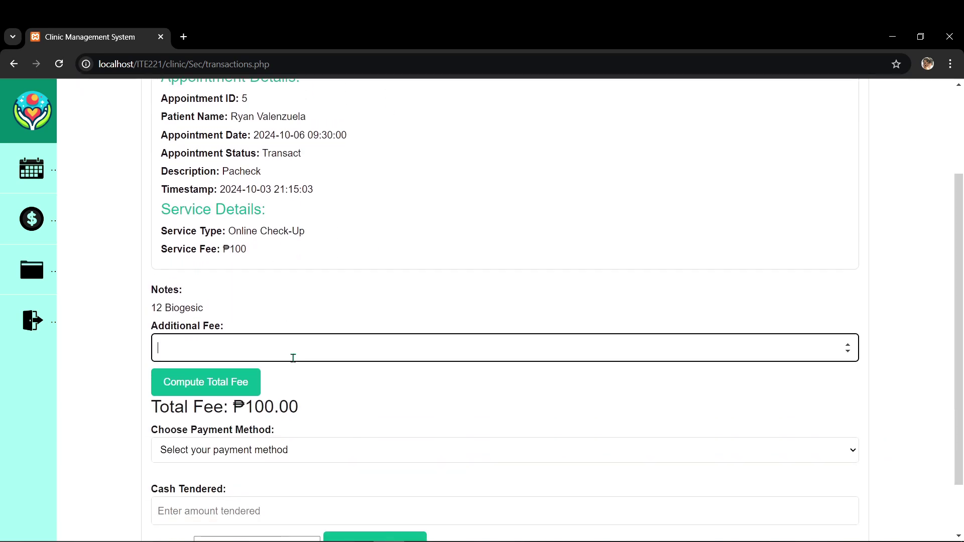
pyautogui.scroll(-1, 278, 301)
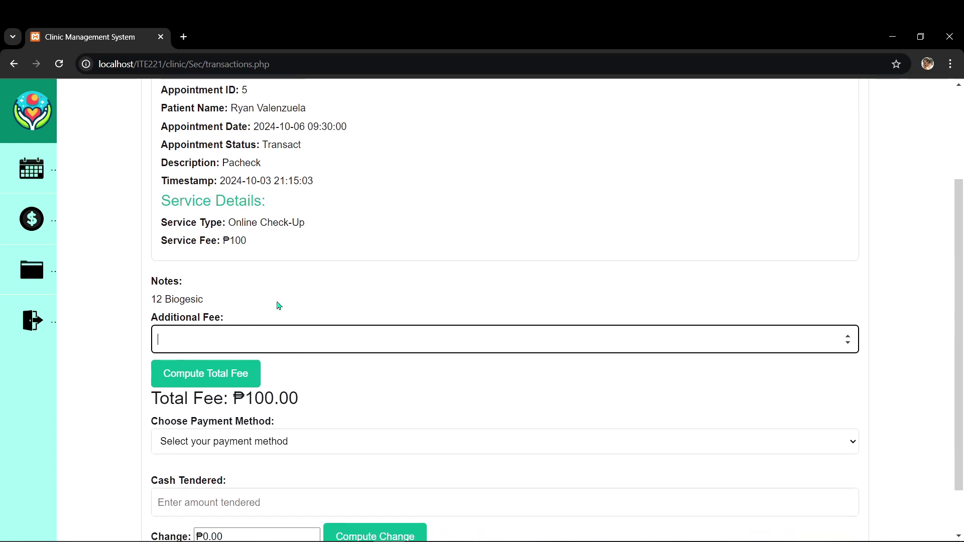
pyautogui.write('12')
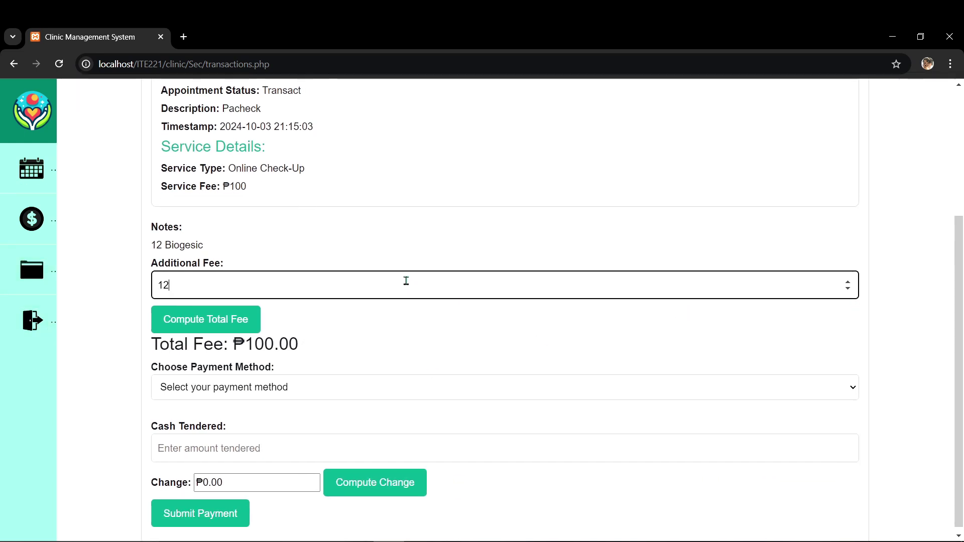
pyautogui.write('0')
pyautogui.click(245, 318)
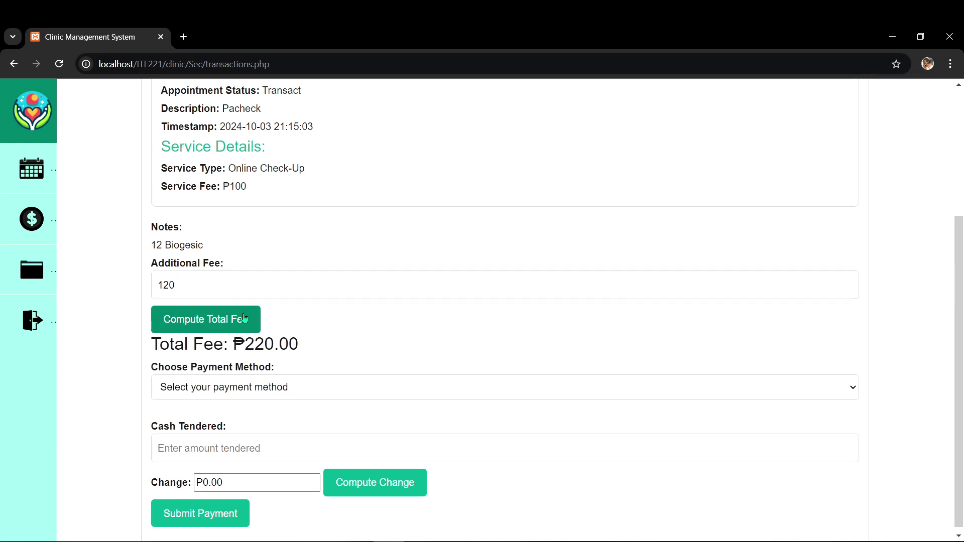
# - Choose Cash as the payment method after trying Gcash
pyautogui.scroll(-1, 331, 306)
pyautogui.click(314, 387)
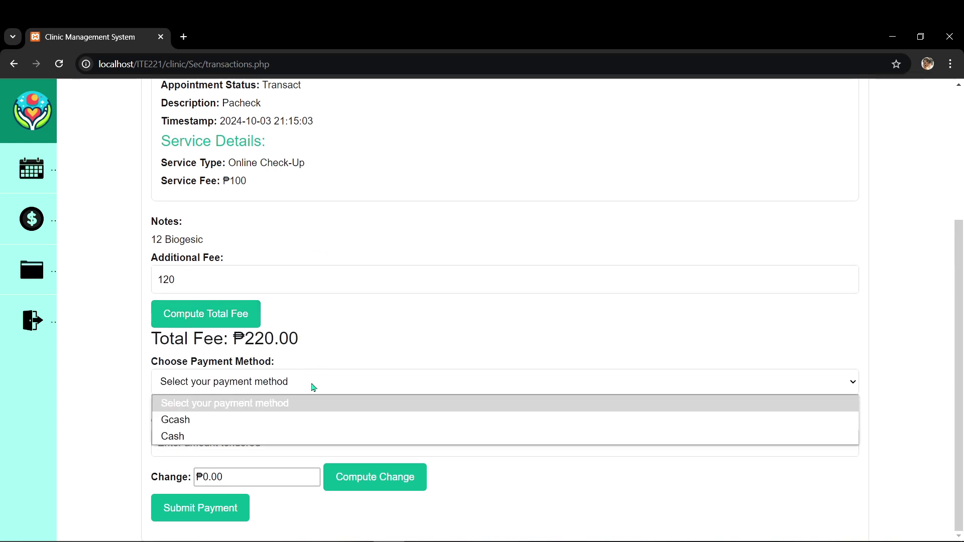
pyautogui.click(272, 417)
pyautogui.click(266, 388)
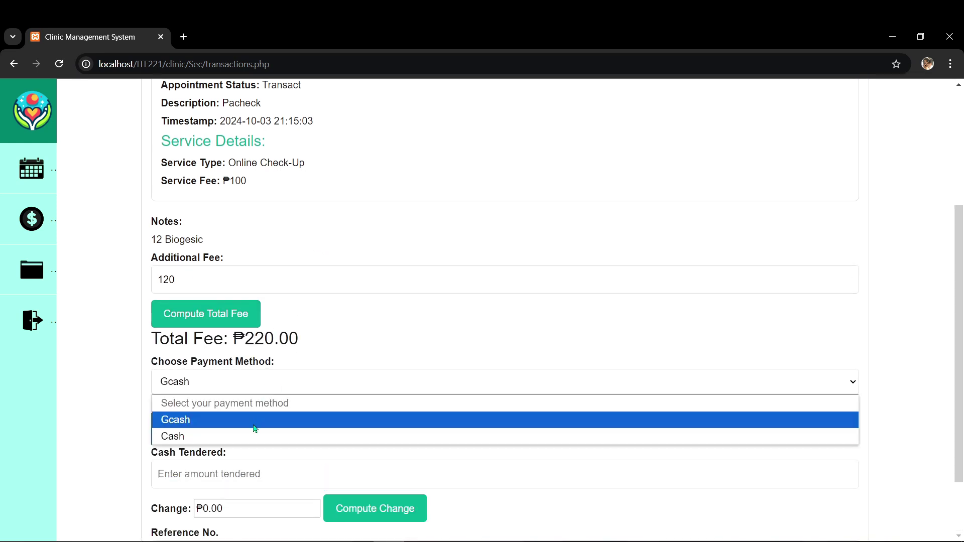
pyautogui.click(255, 432)
pyautogui.scroll(-2, 236, 427)
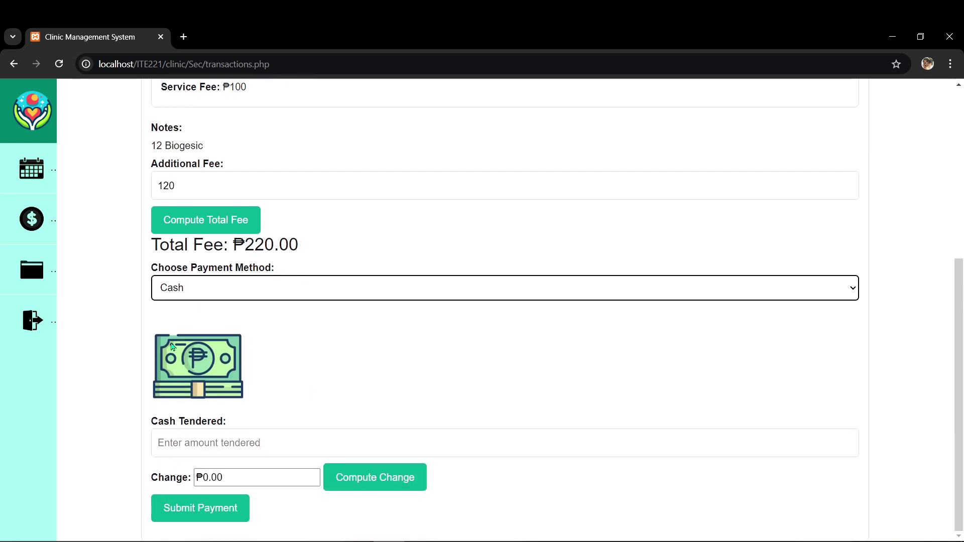
pyautogui.scroll(4, 381, 372)
pyautogui.scroll(-3, 469, 383)
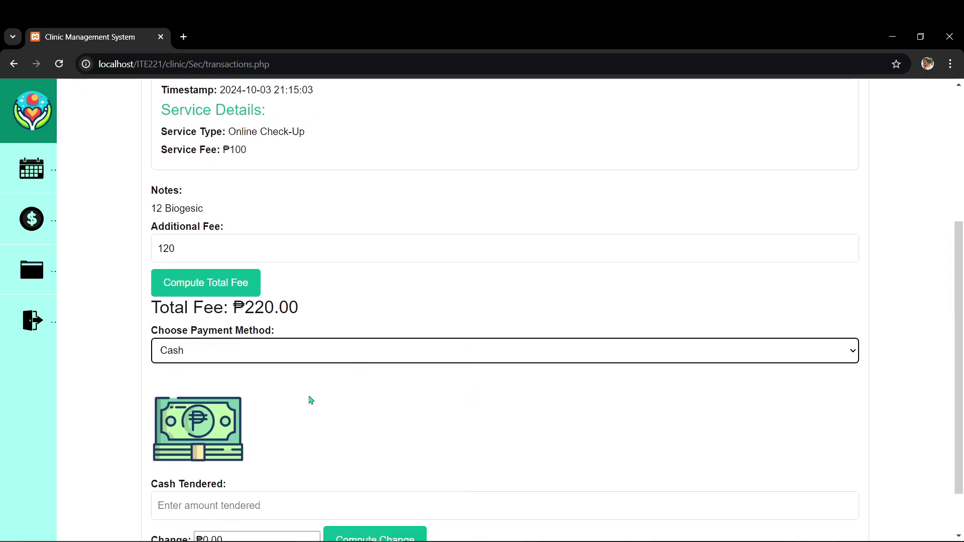
# - Try to compute the change with 219 as the cash tendered
pyautogui.scroll(-1, 310, 400)
pyautogui.click(266, 442)
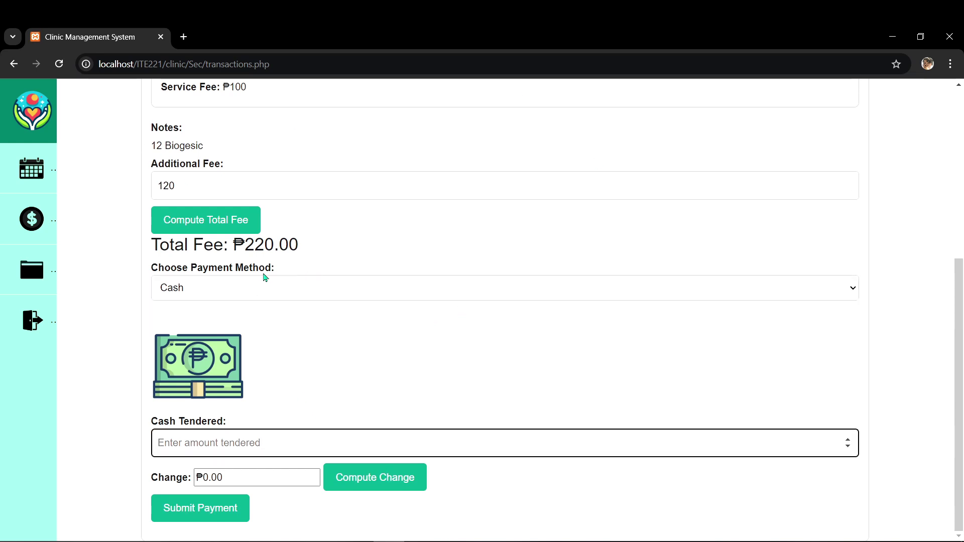
pyautogui.write('21')
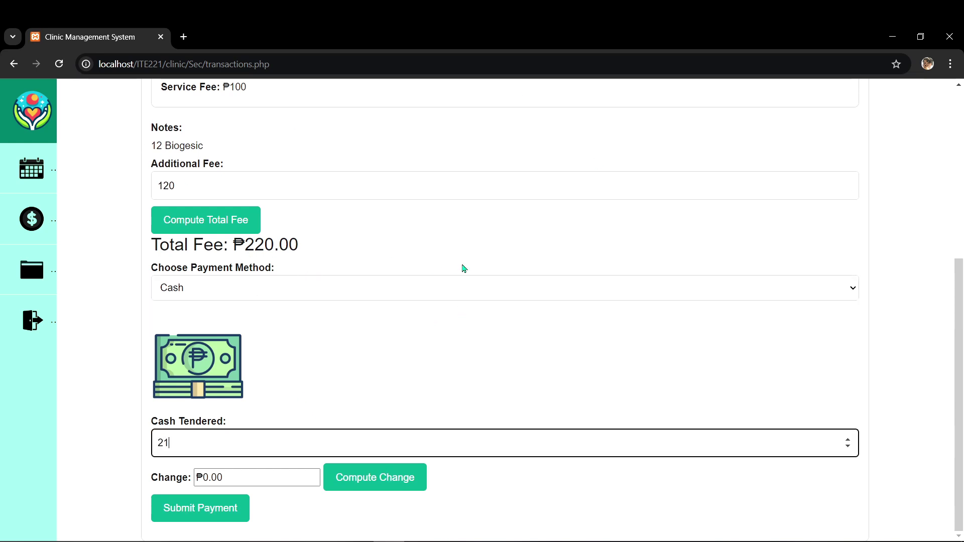
pyautogui.write('9')
pyautogui.click(358, 473)
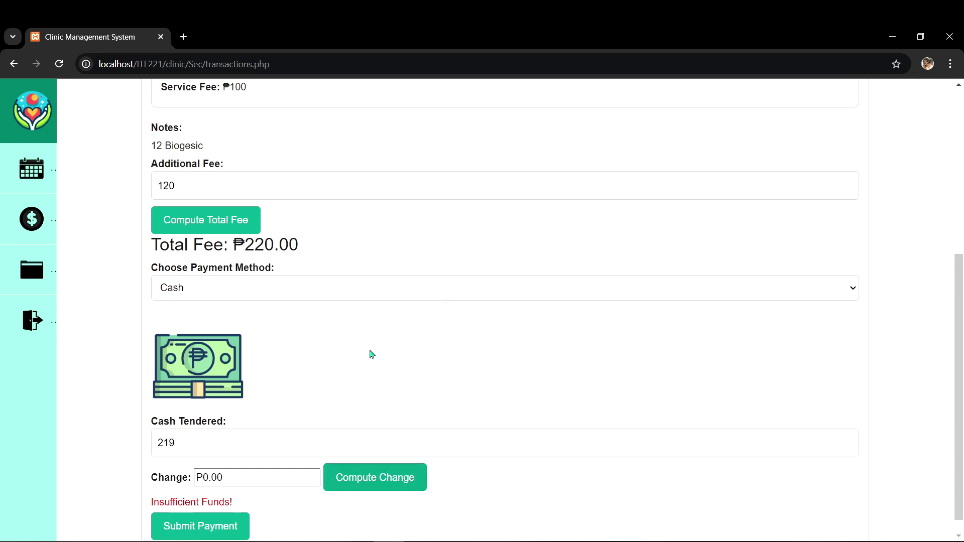
# - Set the cash tendered to 500 and compute the change
pyautogui.scroll(-1, 301, 407)
pyautogui.click(277, 416)
pyautogui.press('BackSpace')
pyautogui.write('5')
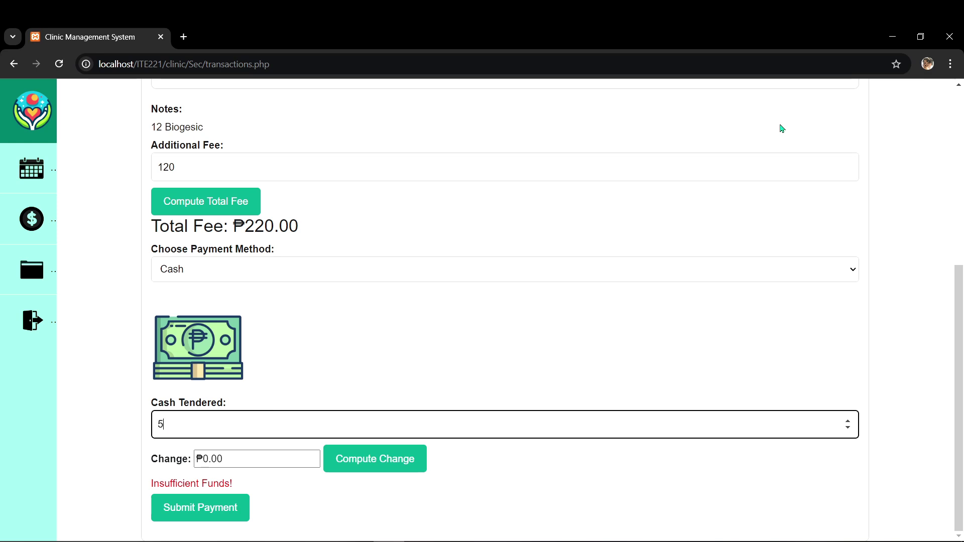
pyautogui.scroll(6, 782, 129)
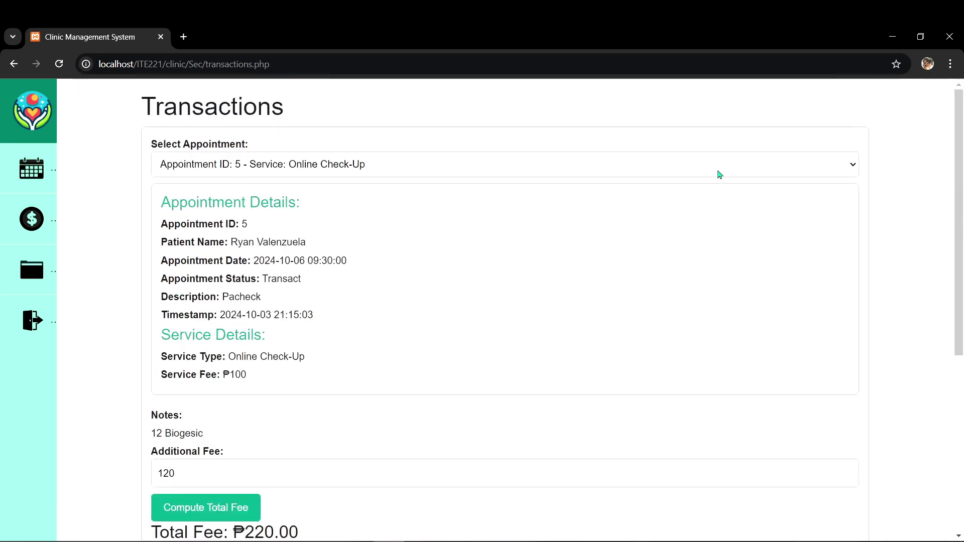
pyautogui.scroll(-5, 598, 251)
pyautogui.scroll(-2, 445, 395)
pyautogui.scroll(6, 445, 395)
pyautogui.scroll(-6, 228, 379)
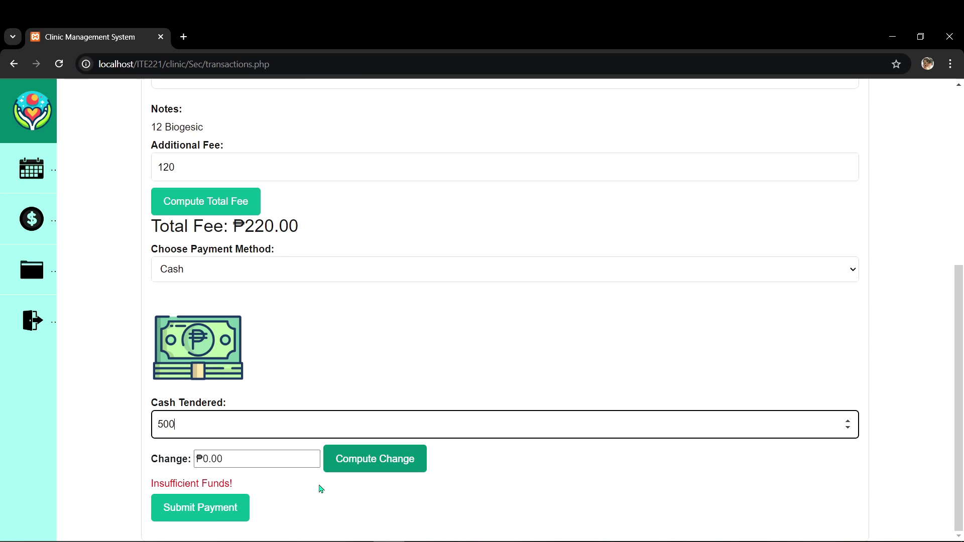
pyautogui.click(367, 469)
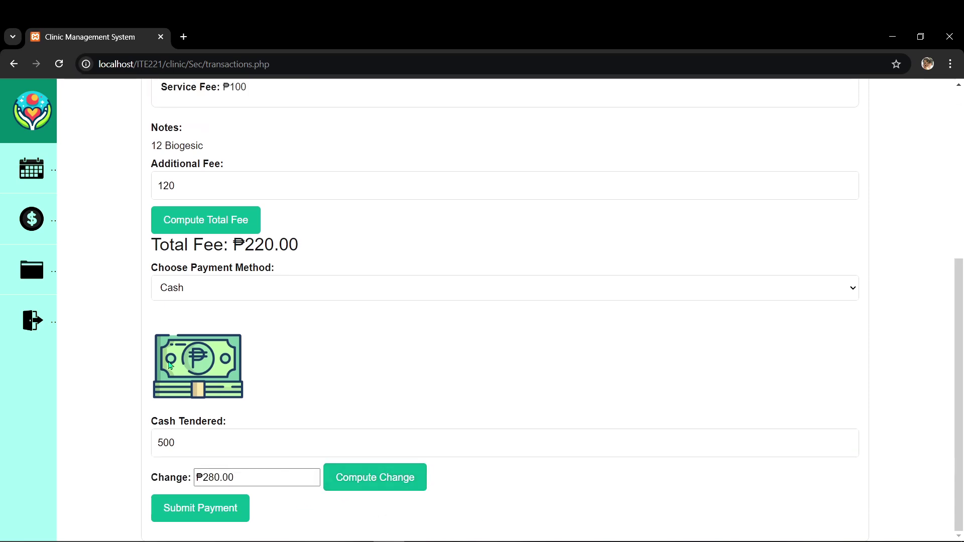
# - Submit the payment and close the generated receipt without saving it as a PDF
pyautogui.click(219, 512)
pyautogui.scroll(5, 355, 269)
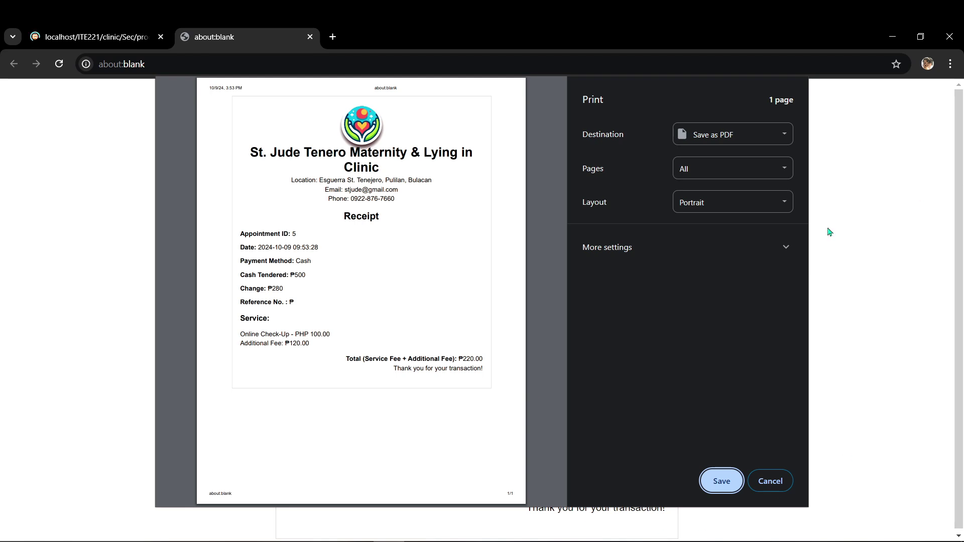
pyautogui.click(309, 37)
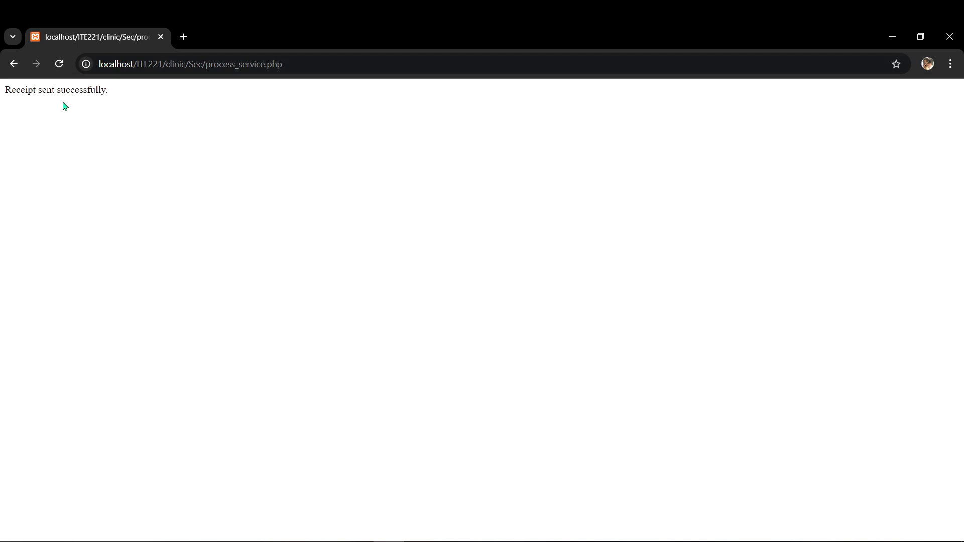
# - Check which appointments are still available for payment on the Transactions page
pyautogui.click(376, 170)
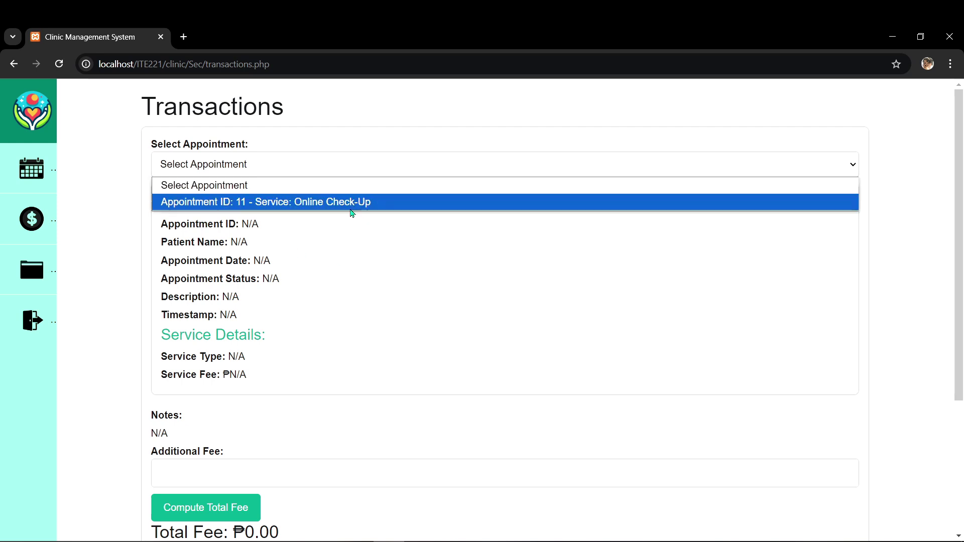
pyautogui.click(577, 341)
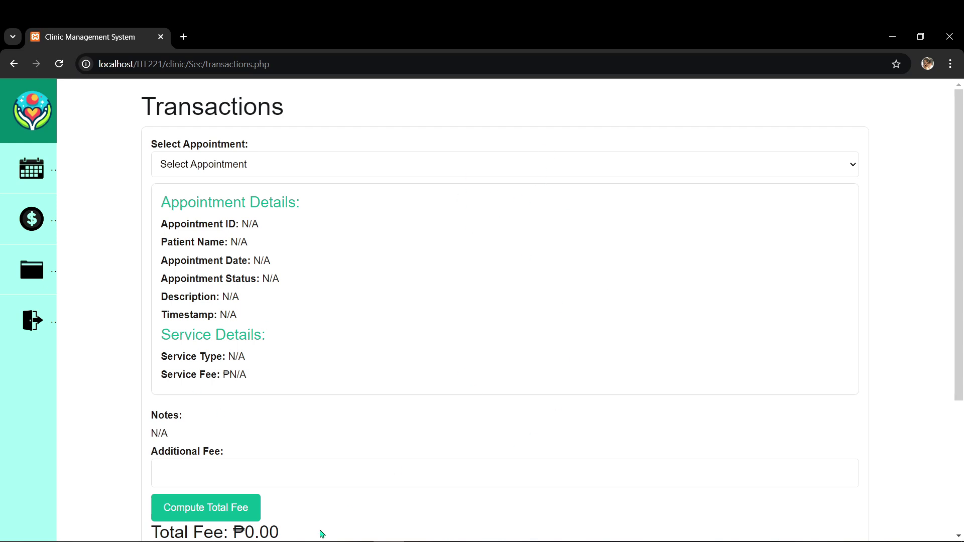
pyautogui.hotkey('alt', 'Tab')
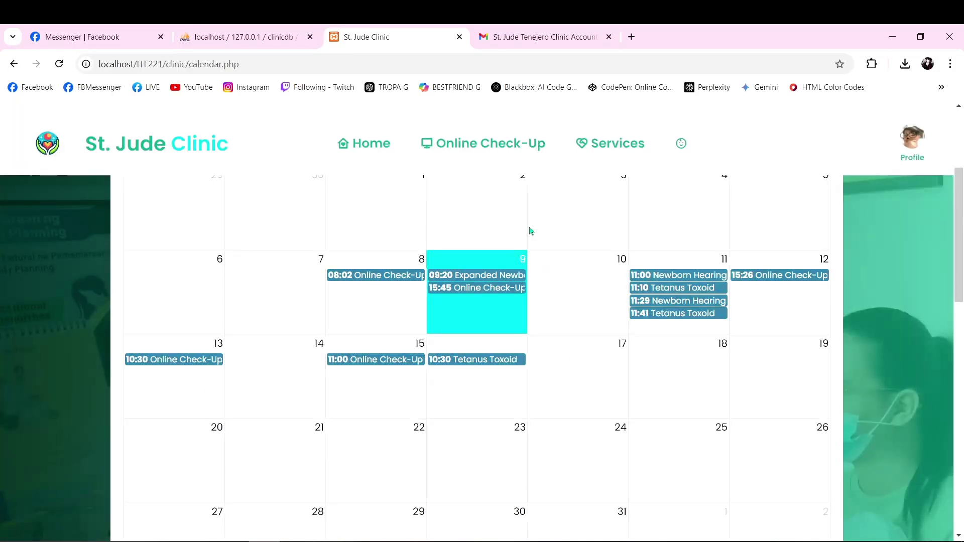
pyautogui.click(559, 31)
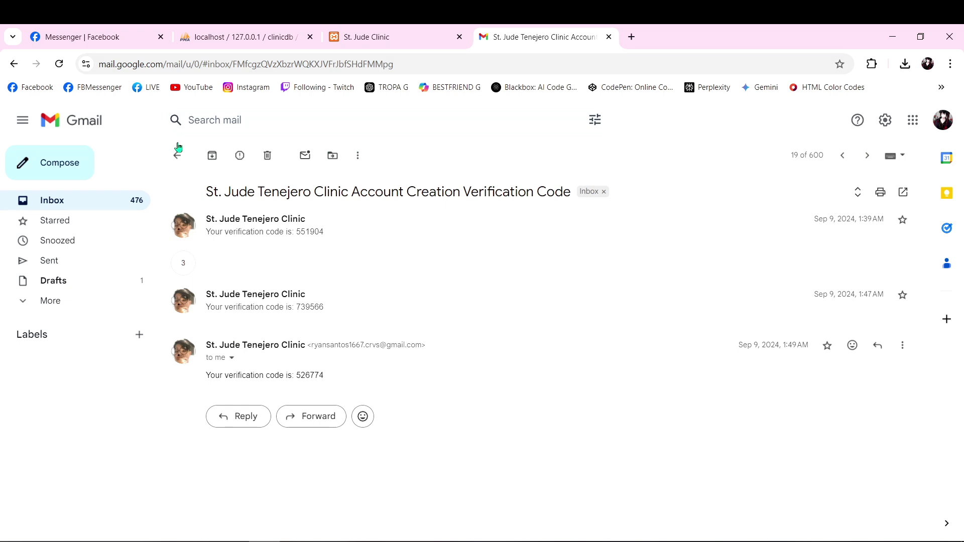
pyautogui.click(175, 157)
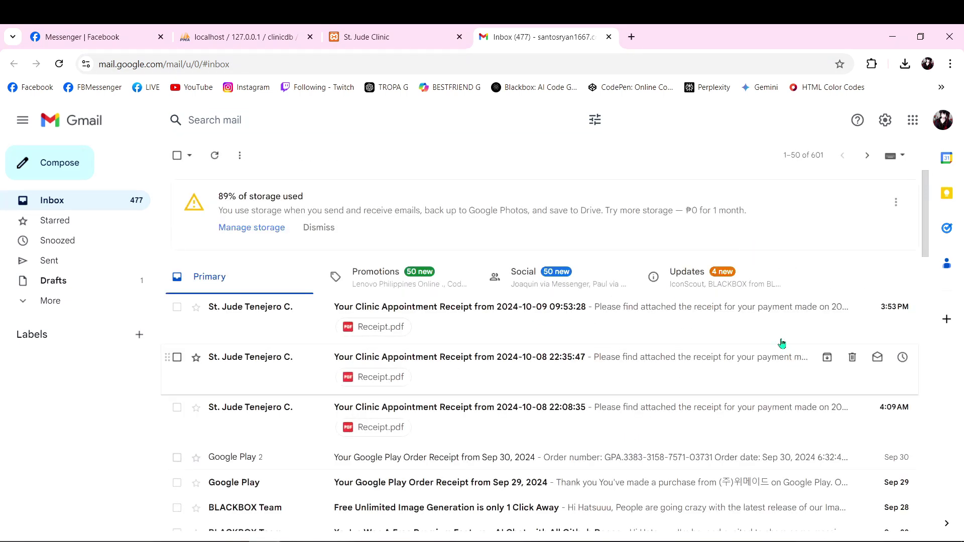
pyautogui.click(658, 322)
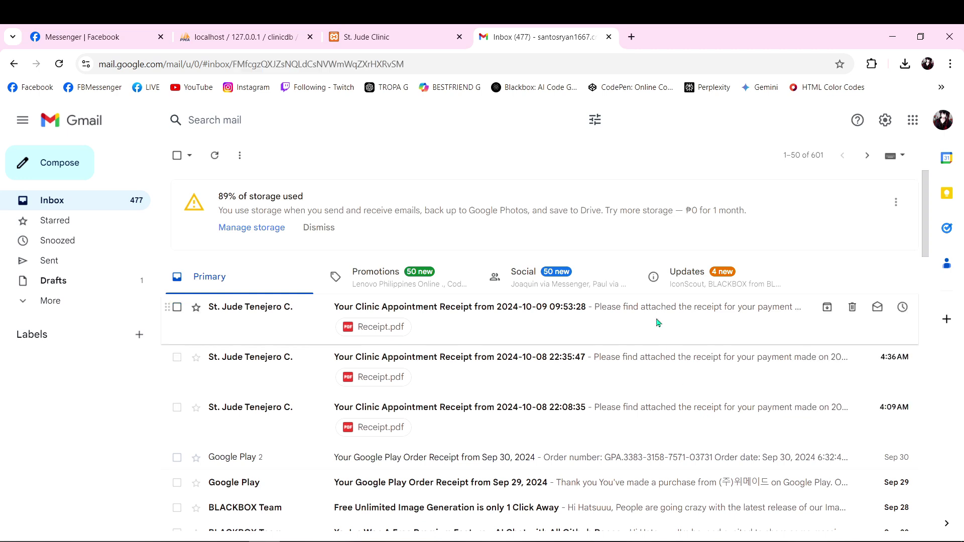
# - Open the Receipt.pdf attachment, review its payment details and service fees, and close the preview
pyautogui.click(258, 322)
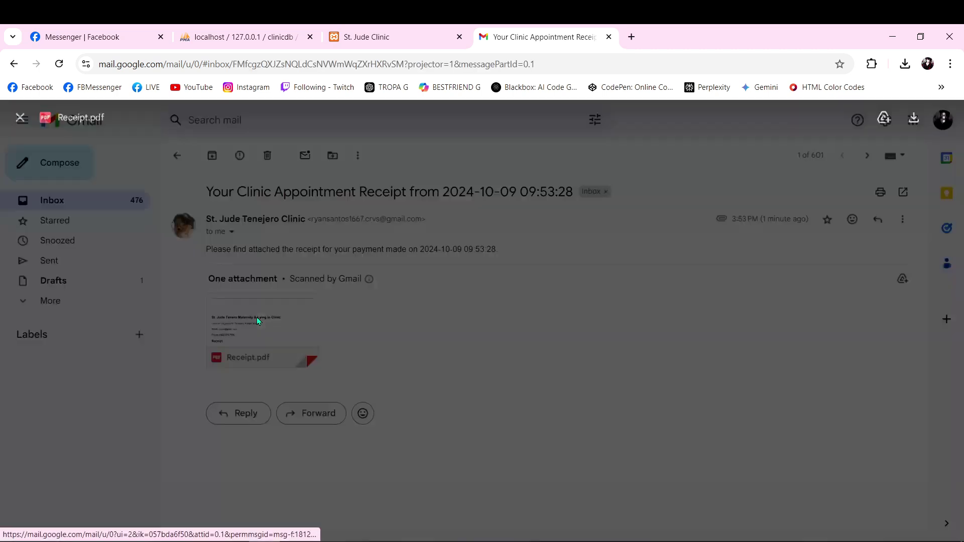
pyautogui.scroll(-5, 463, 520)
pyautogui.scroll(-2, 418, 391)
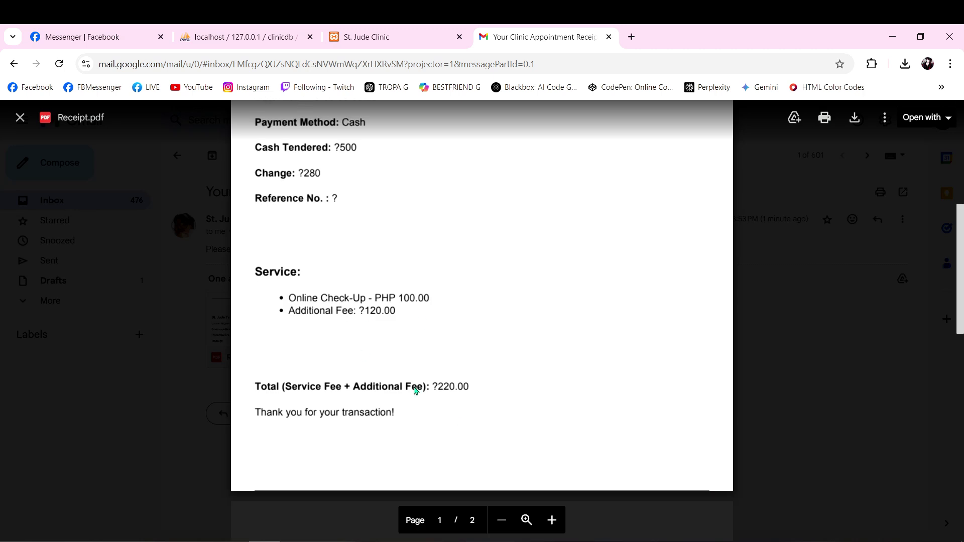
pyautogui.scroll(1, 415, 396)
pyautogui.scroll(2, 415, 396)
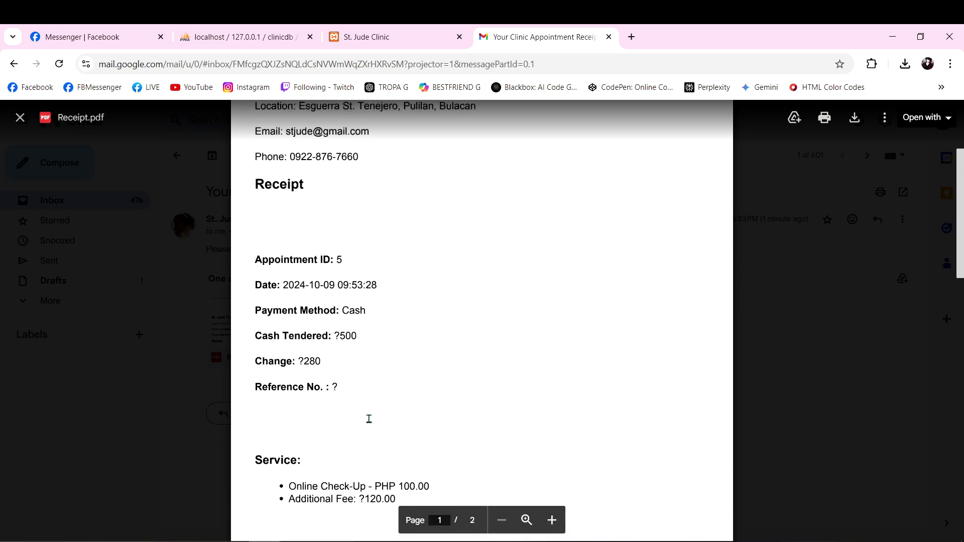
pyautogui.scroll(-4, 370, 417)
pyautogui.scroll(7, 377, 437)
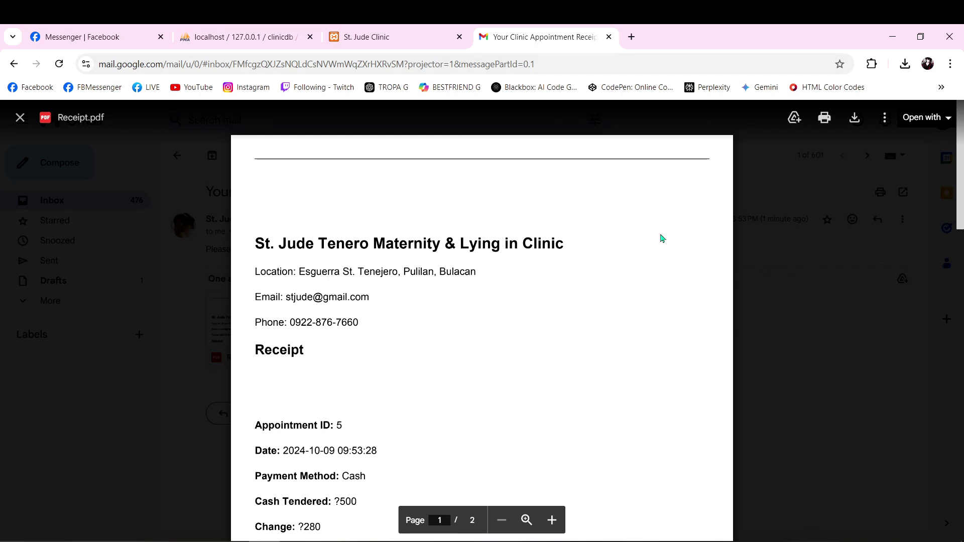
pyautogui.click(20, 117)
# - Switch back to the clinic management system and open Patient Records to look over the records table
pyautogui.hotkey('alt', 'Tab')
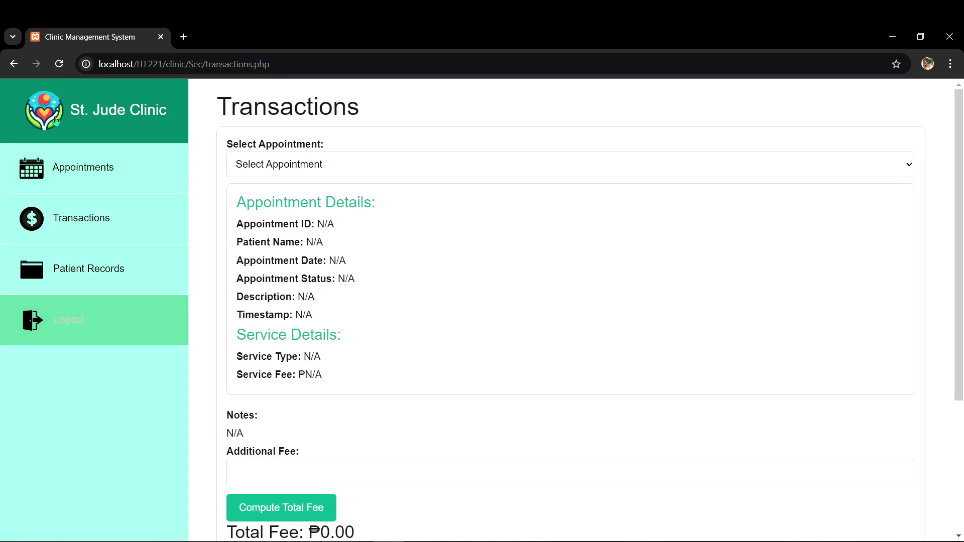
pyautogui.moveTo(2, 226)
pyautogui.click(31, 275)
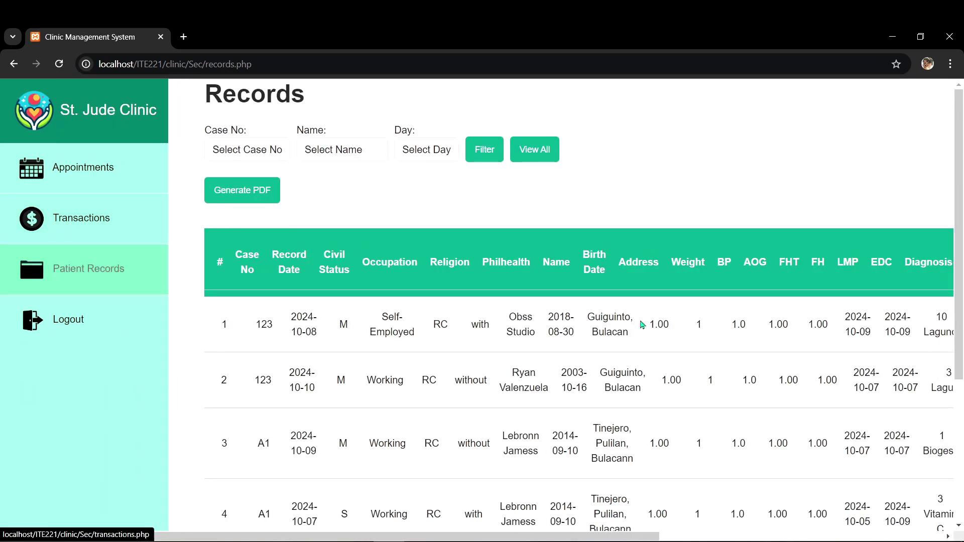
pyautogui.scroll(-2, 311, 377)
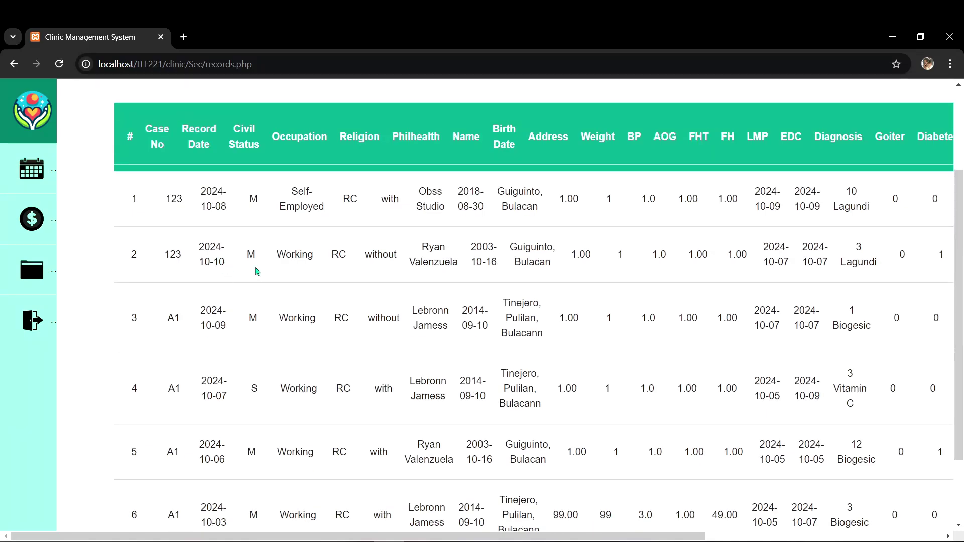
pyautogui.scroll(3, 257, 271)
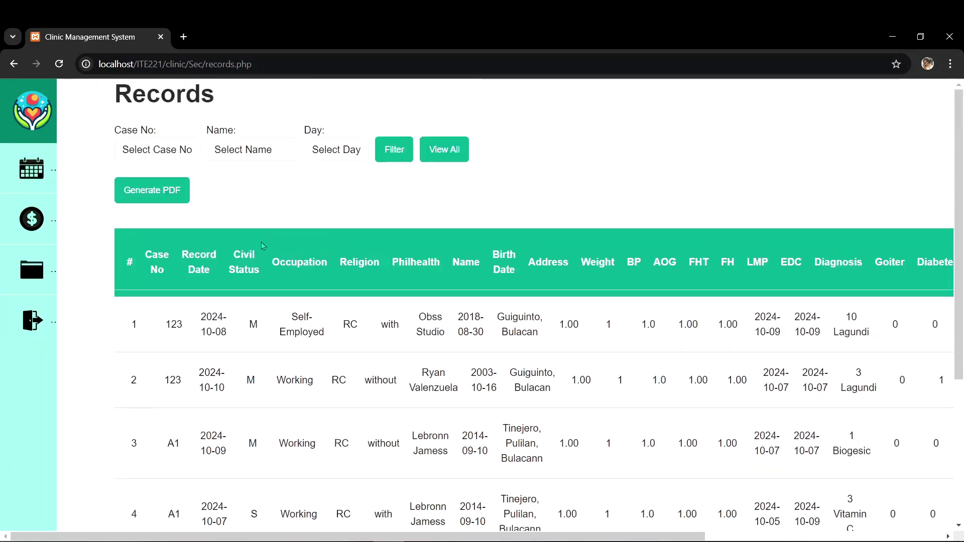
# - Filter the patient records by the name of the last patient in the name list
pyautogui.click(261, 149)
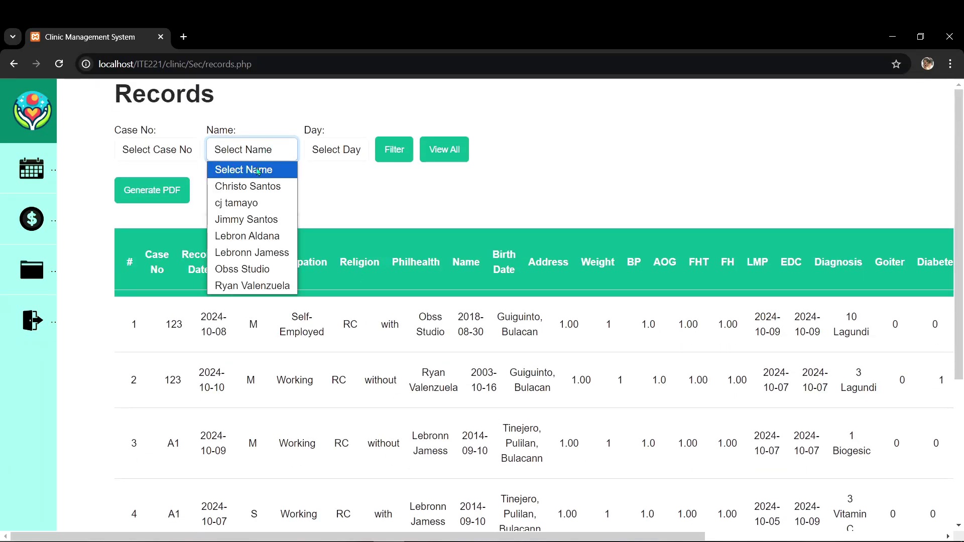
pyautogui.click(261, 285)
pyautogui.click(396, 150)
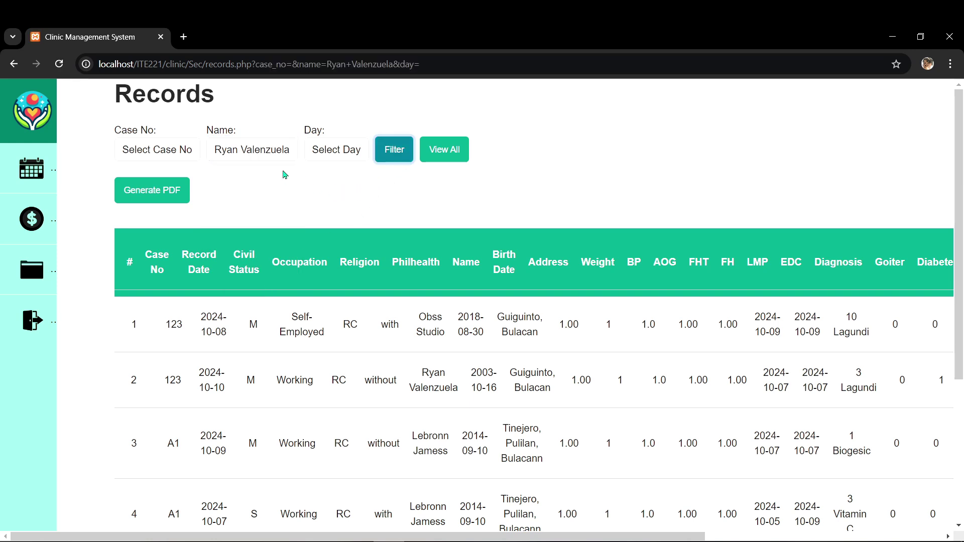
# - Check the options offered by the Day and Case No filters without choosing any
pyautogui.click(321, 150)
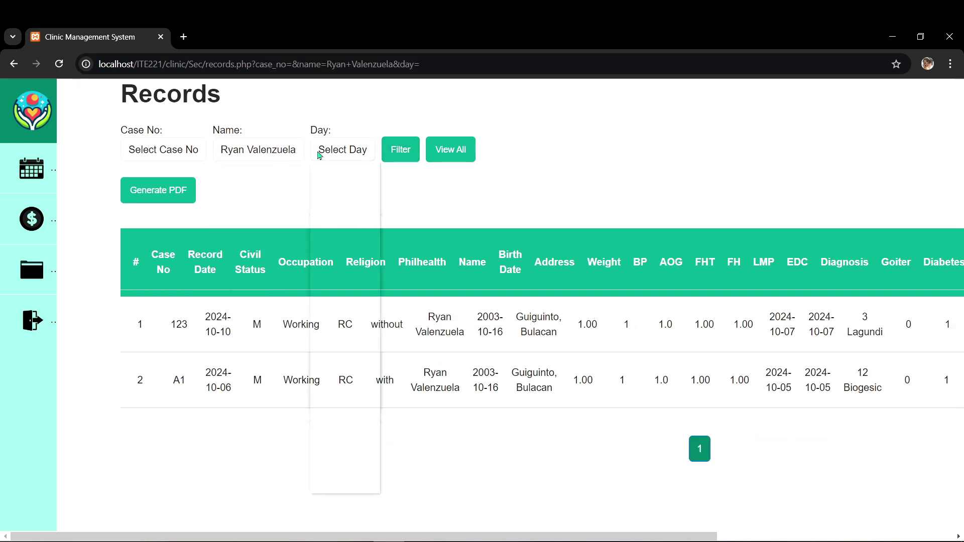
pyautogui.click(193, 150)
pyautogui.click(365, 168)
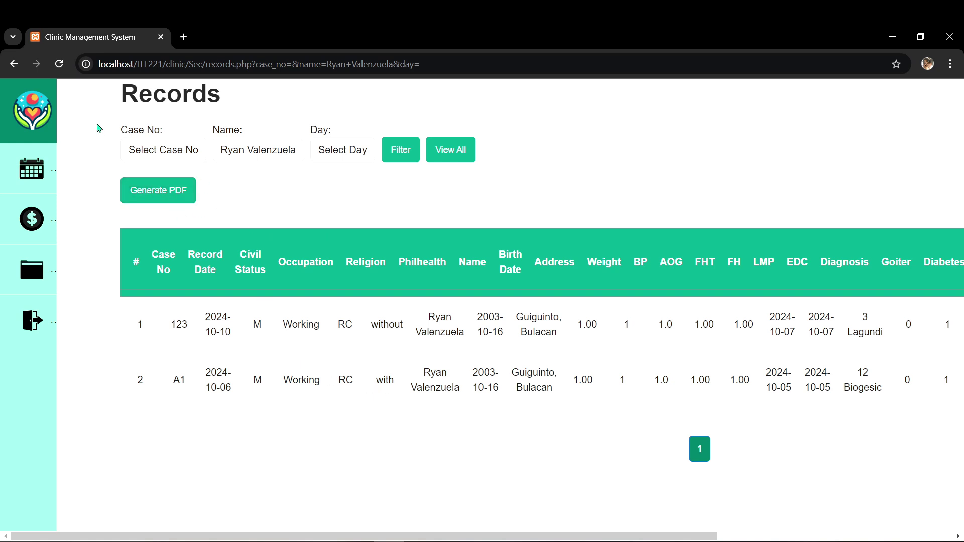
pyautogui.moveTo(80, 196)
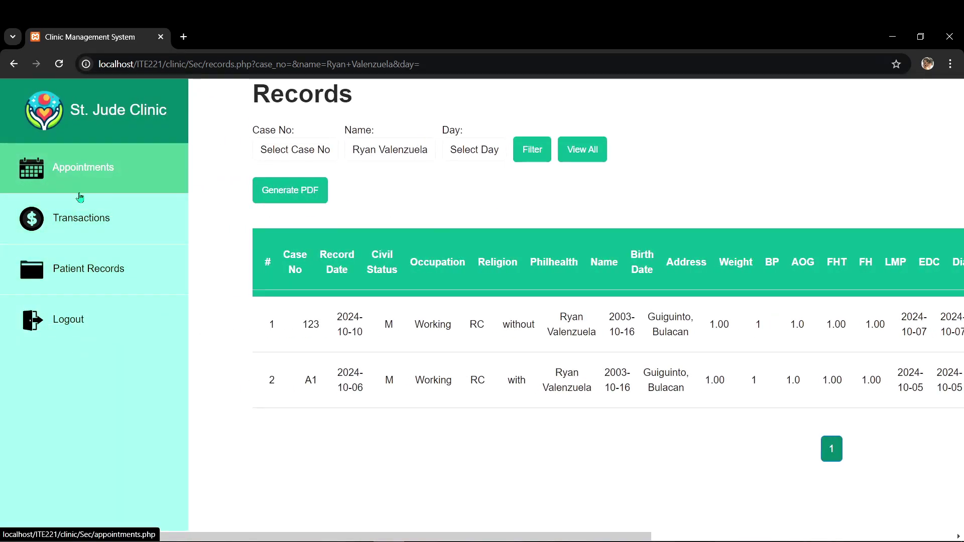